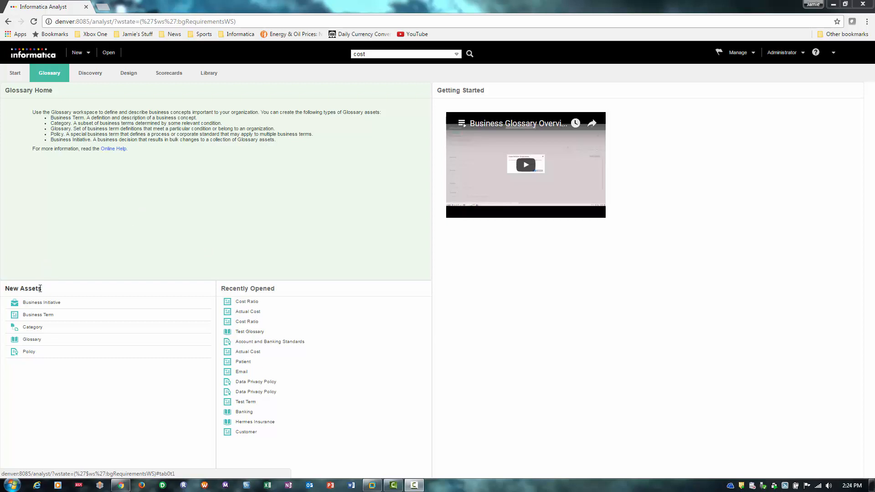
Cancel the unsaved new glossary and open Test Glossary from Recently Opened.
left_click(36, 345)
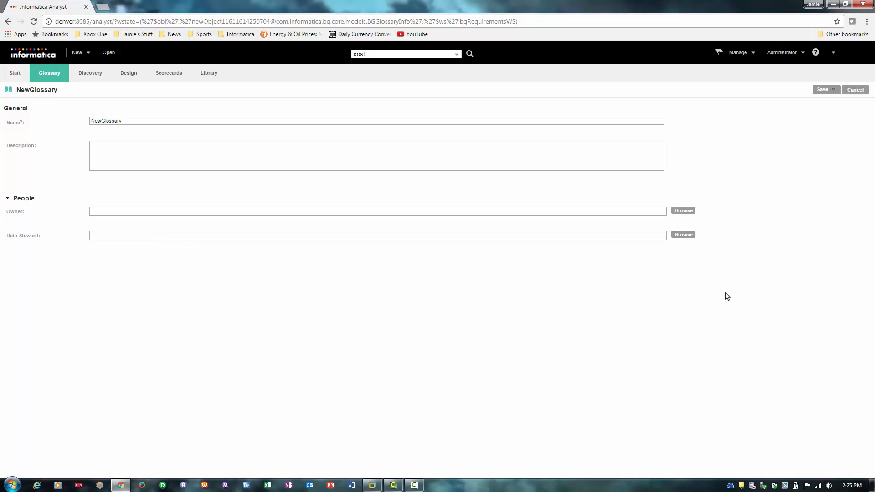
left_click(856, 92)
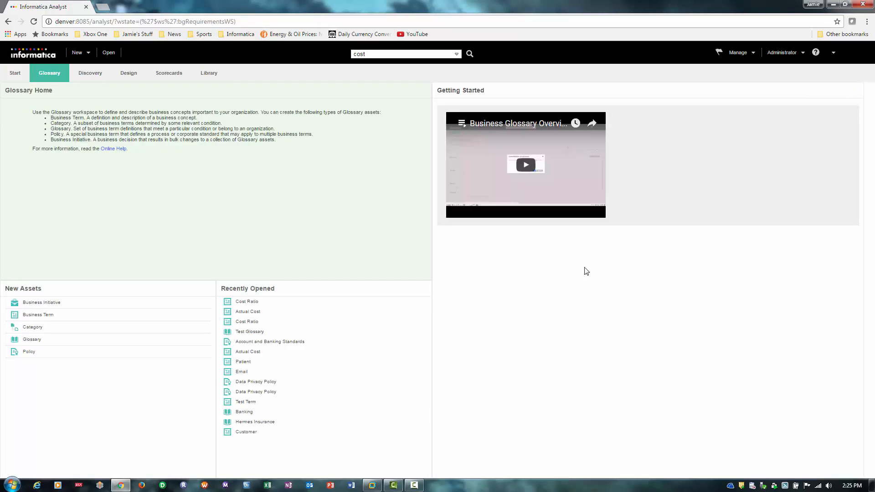
left_click(257, 333)
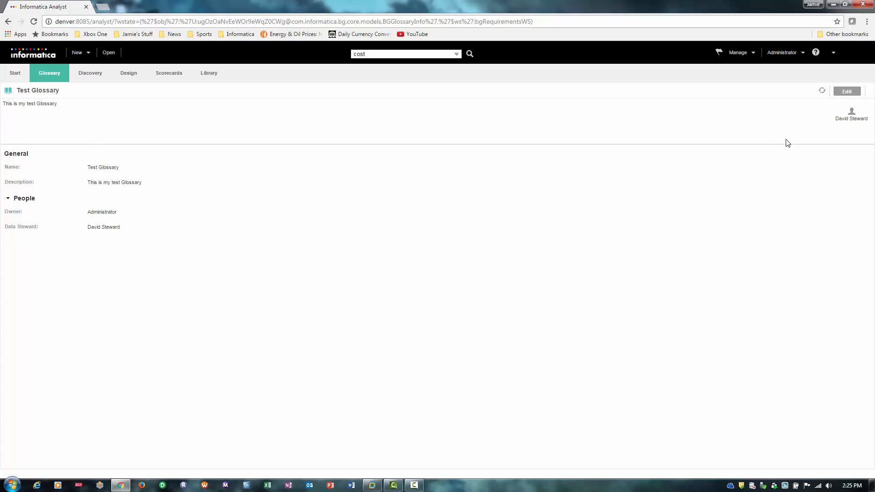
Edit Test Glossary and show its Business Term Template layout.
left_click(847, 90)
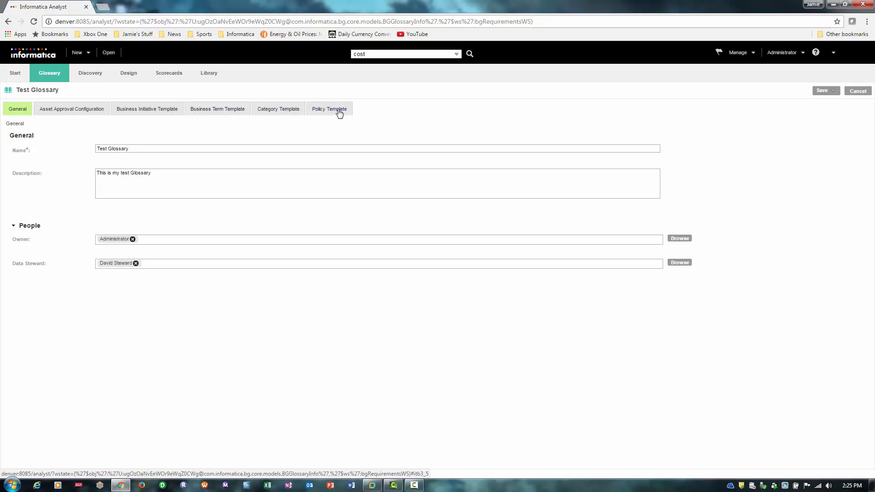
left_click(222, 111)
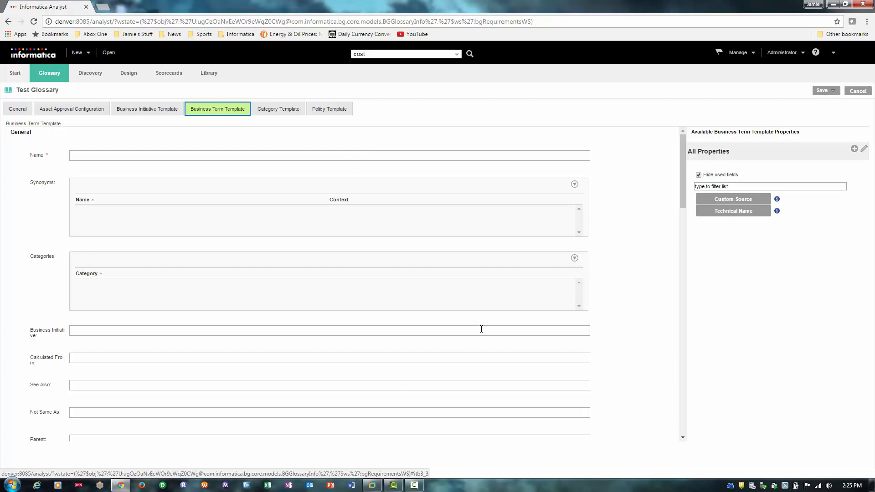
mouse_move(500, 332)
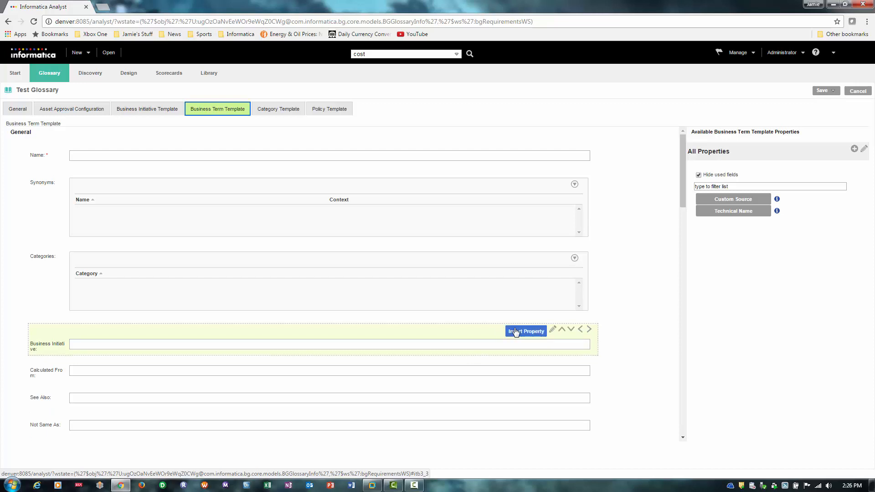
left_click(553, 330)
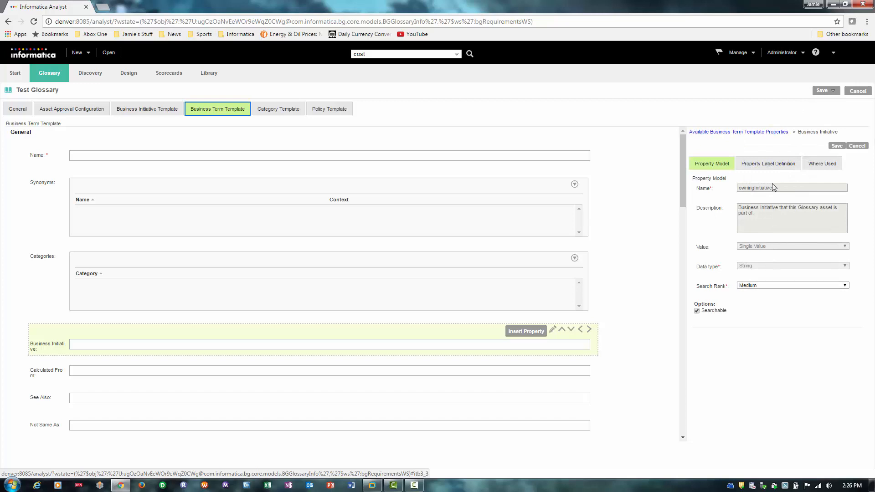
left_click(774, 169)
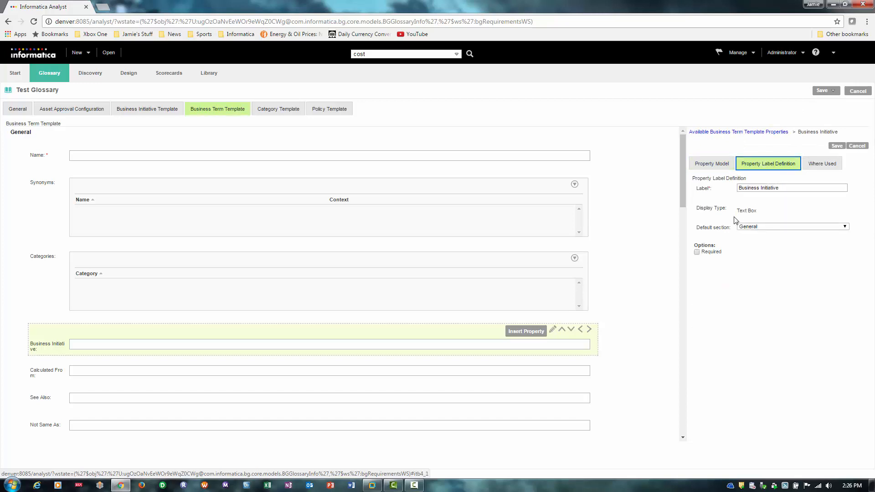
left_click(726, 168)
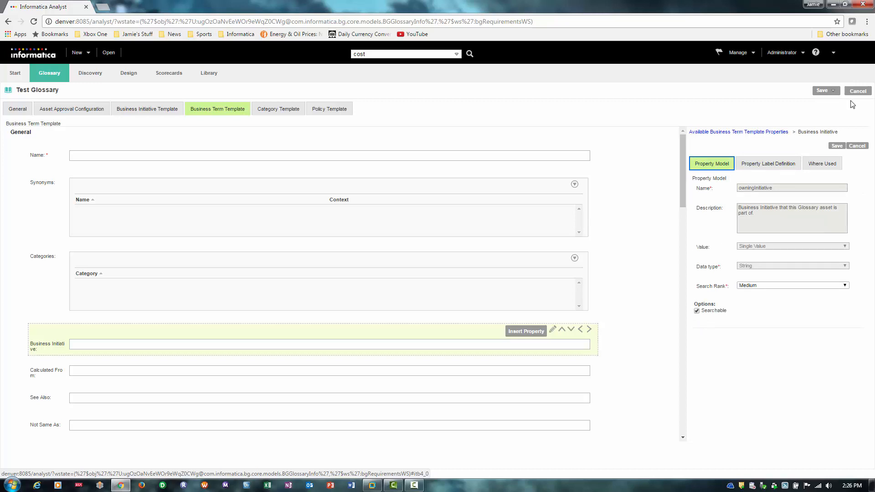
left_click(857, 145)
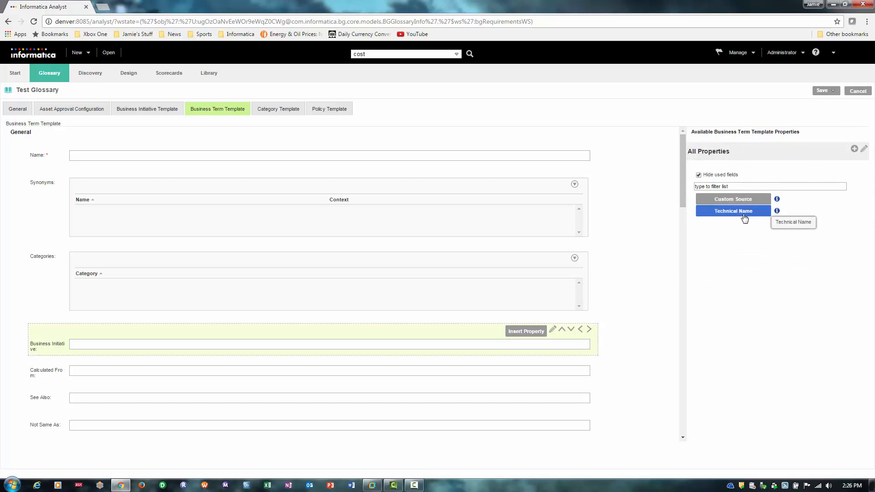
Place Technical Name above Business Initiative in the template, then cancel the edits.
left_click_drag(742, 213, 466, 325)
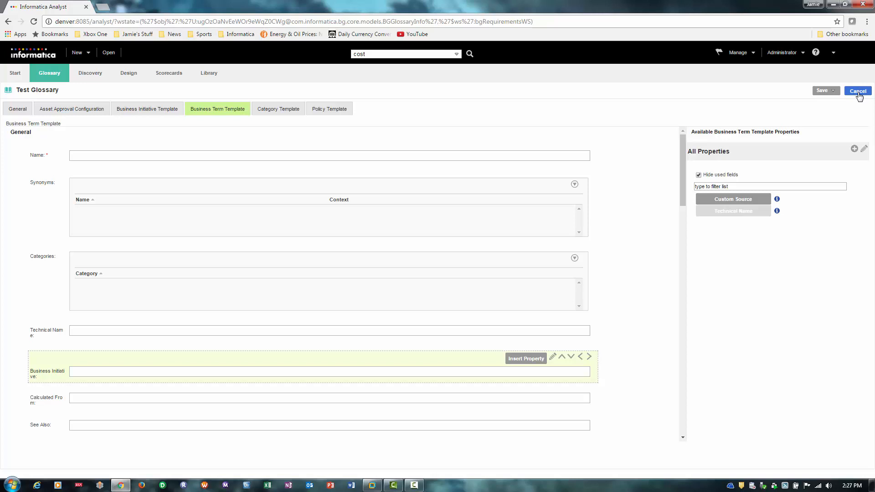
left_click(859, 92)
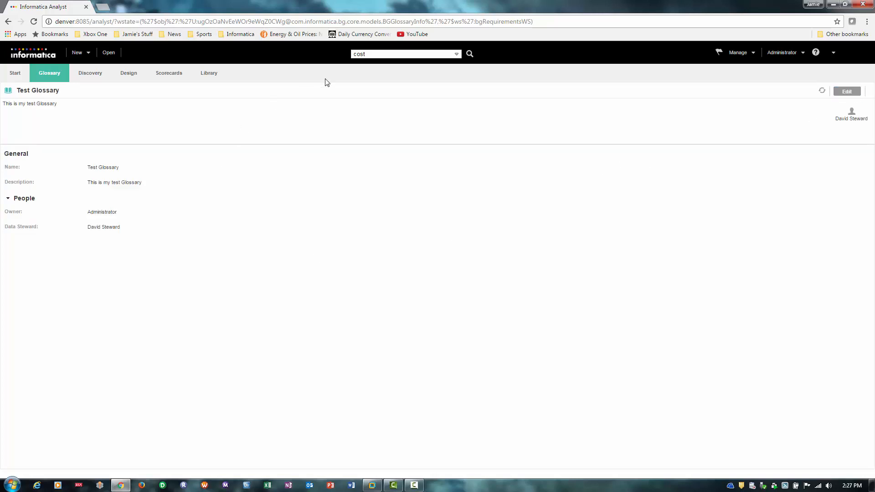
Search for 'cost' and open the Cost Ratio term from the Library results.
left_click(469, 55)
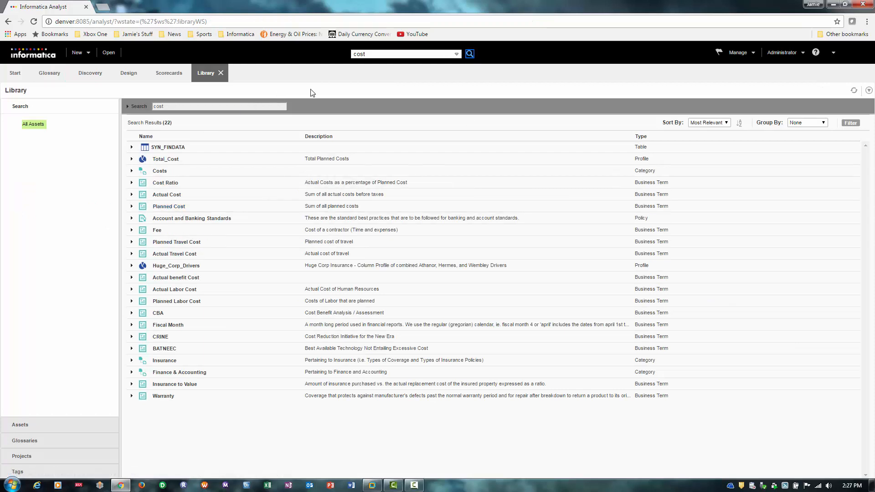
left_click(166, 183)
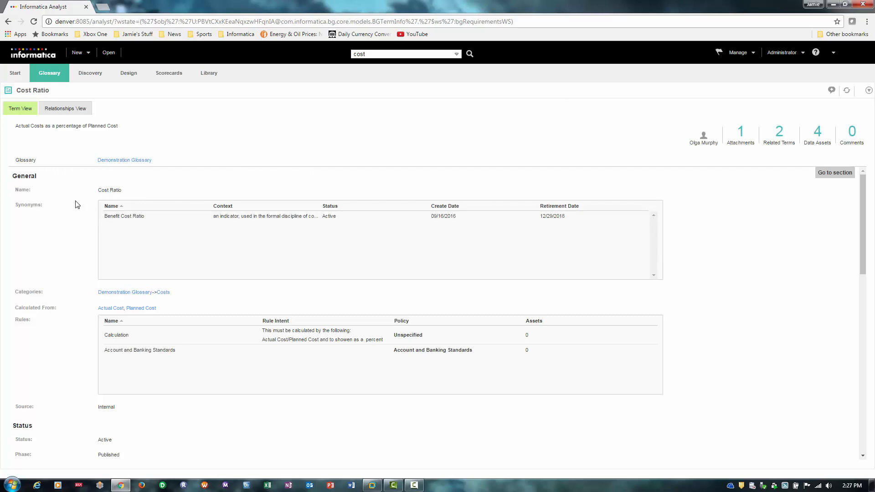
Read through Cost Ratio's Term View, then switch to its Relationships View graph.
scroll(196, 326, "down", 5)
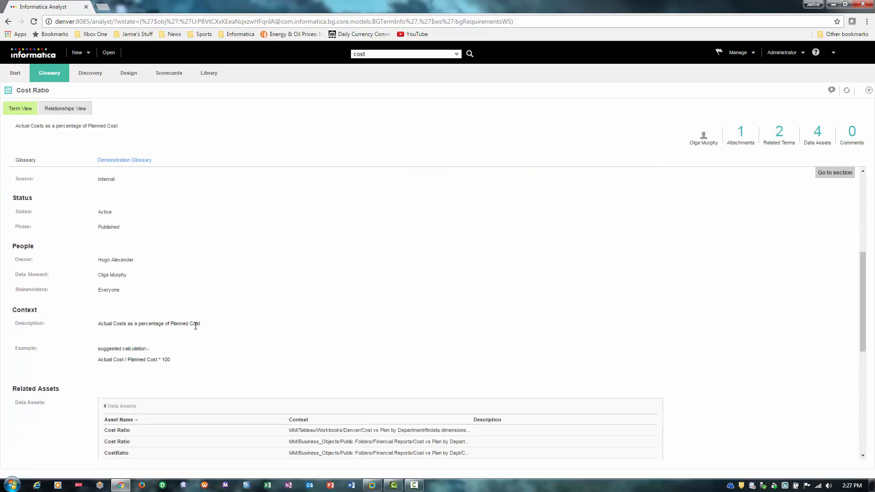
scroll(306, 308, "down", 3)
scroll(306, 308, "up", 5)
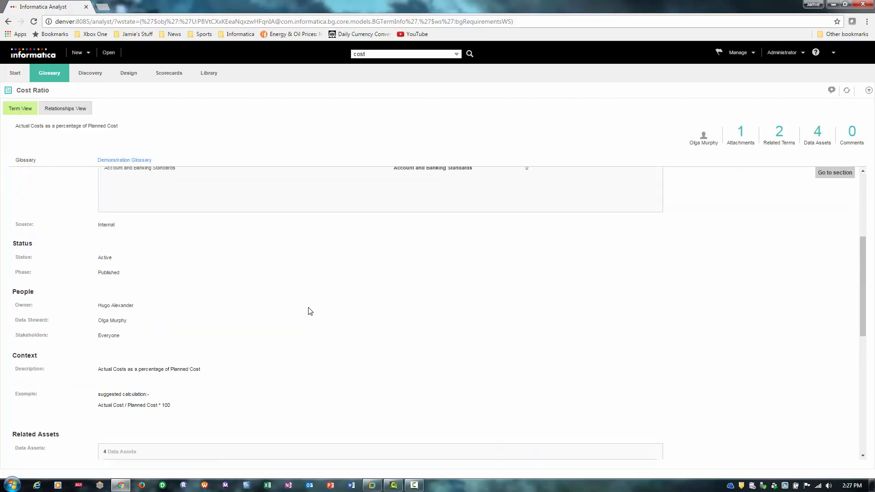
scroll(309, 311, "up", 3)
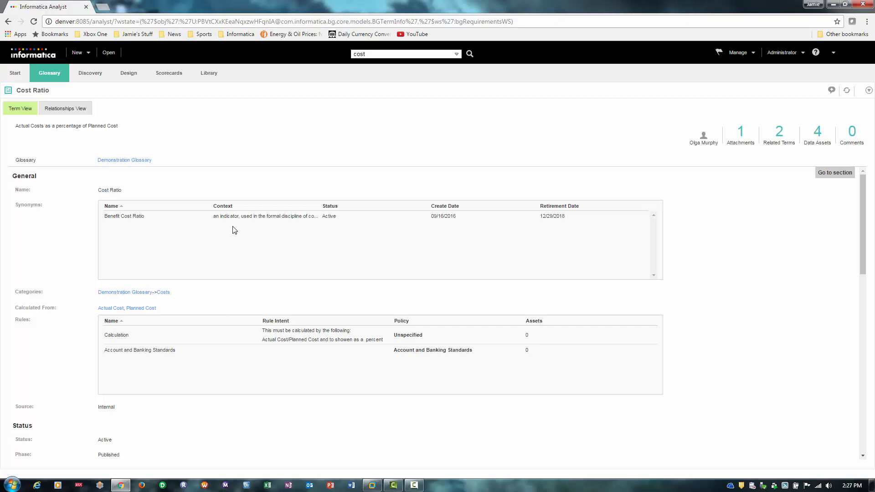
scroll(235, 230, "down", 4)
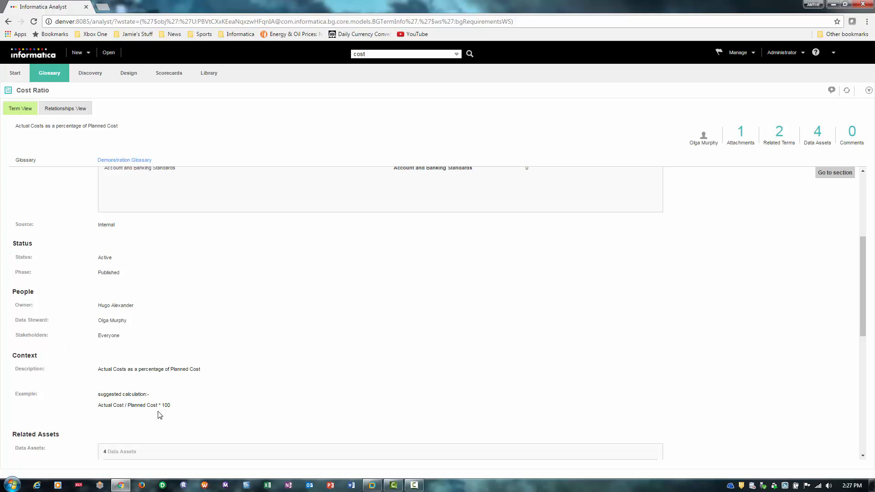
scroll(402, 382, "up", 4)
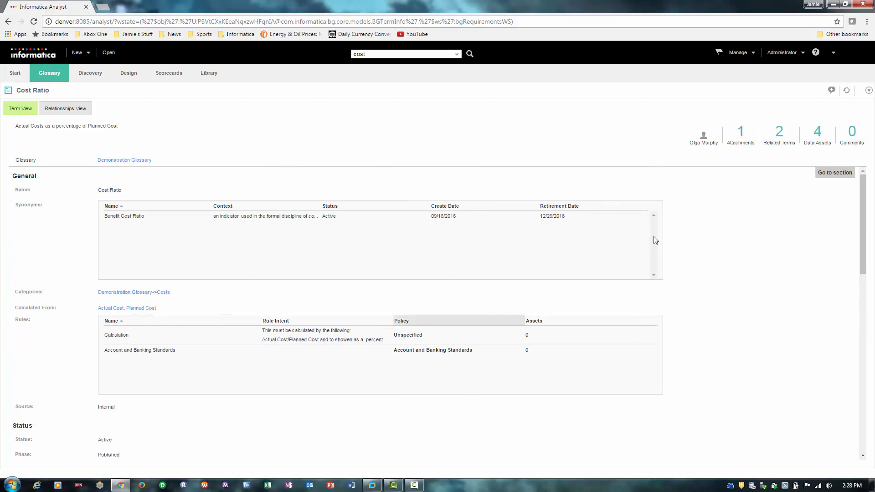
left_click(83, 113)
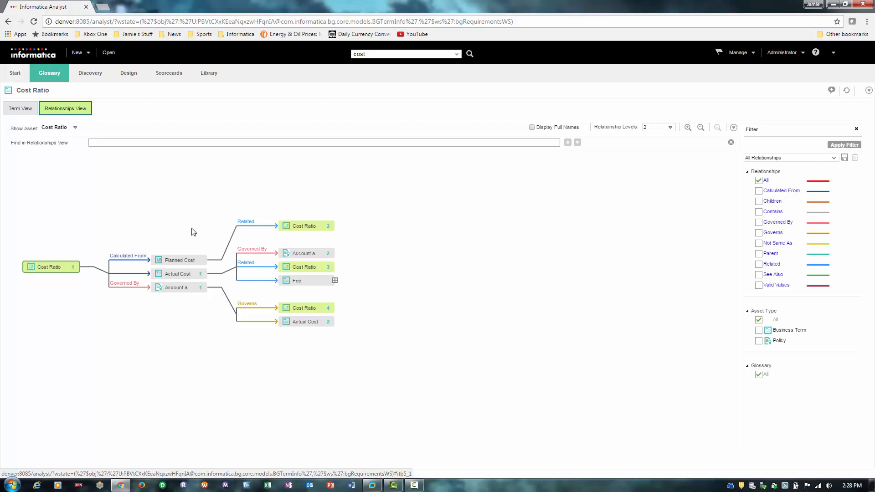
Inspect the Planned Cost, Actual Cost and Account and Banking Standards graph nodes.
left_click(183, 262)
left_click(184, 274)
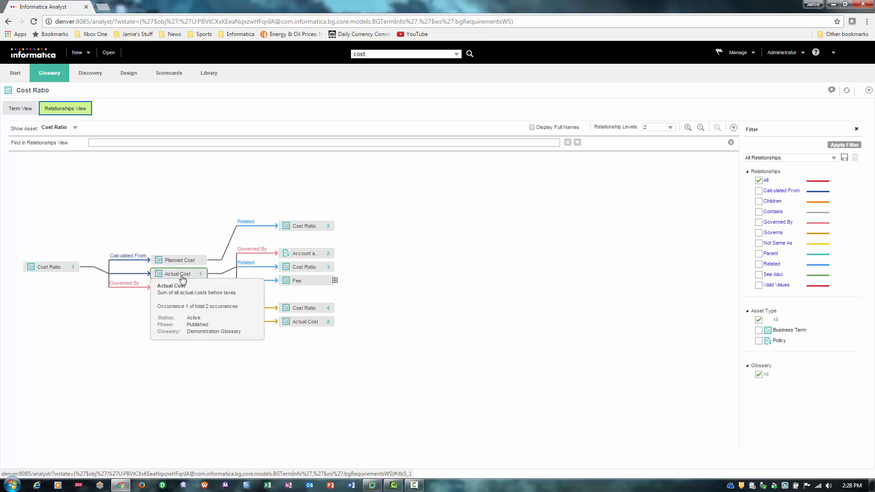
left_click(171, 292)
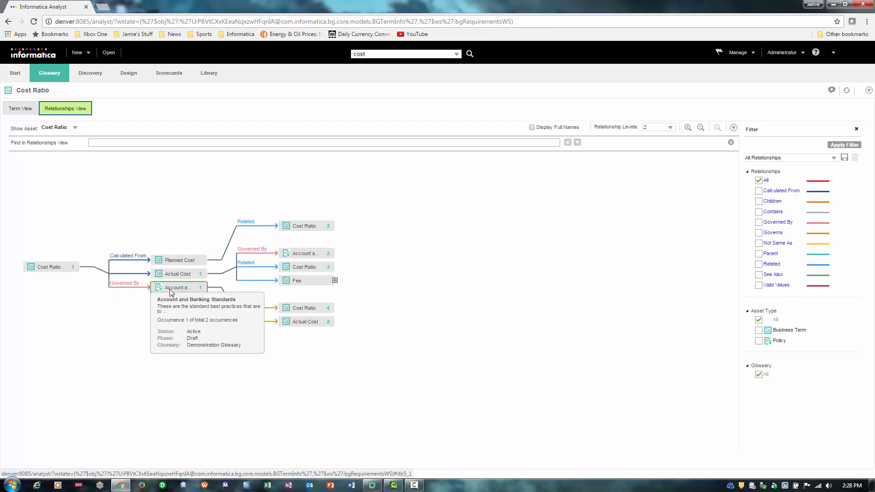
left_click(302, 321)
Show full names with 3 relationship levels, then return to the Term View.
left_click(532, 127)
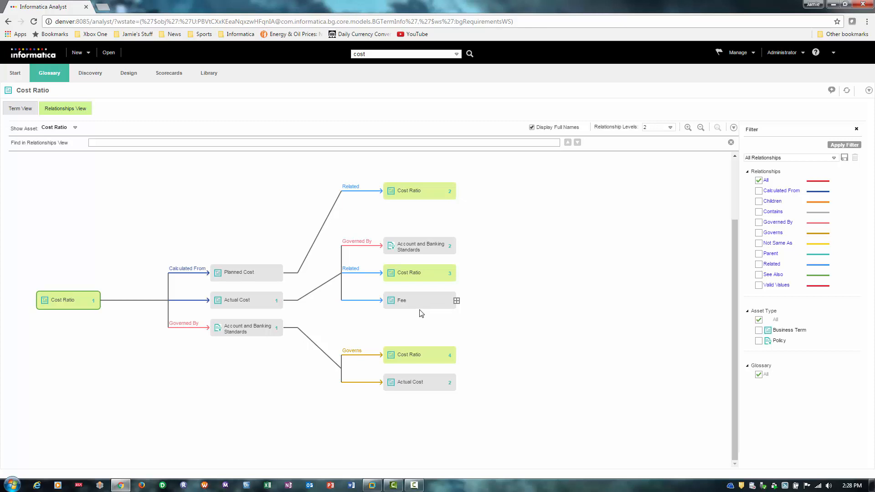
left_click(671, 128)
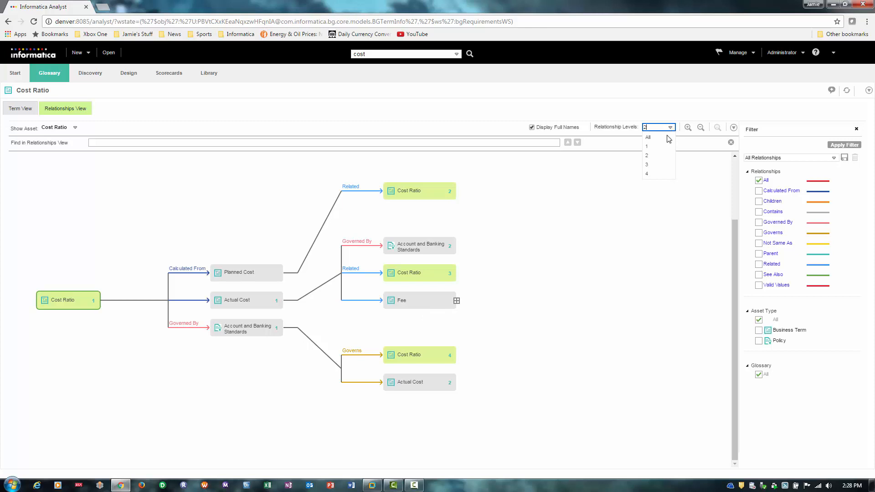
left_click(657, 164)
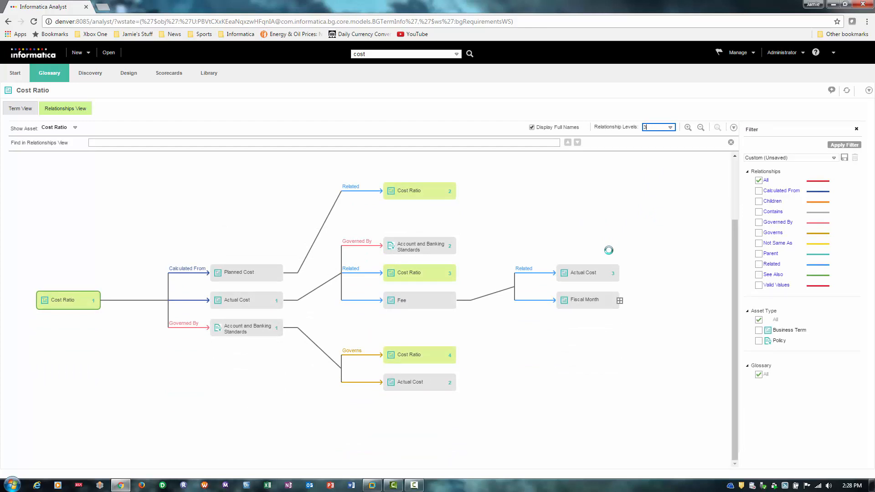
left_click(17, 111)
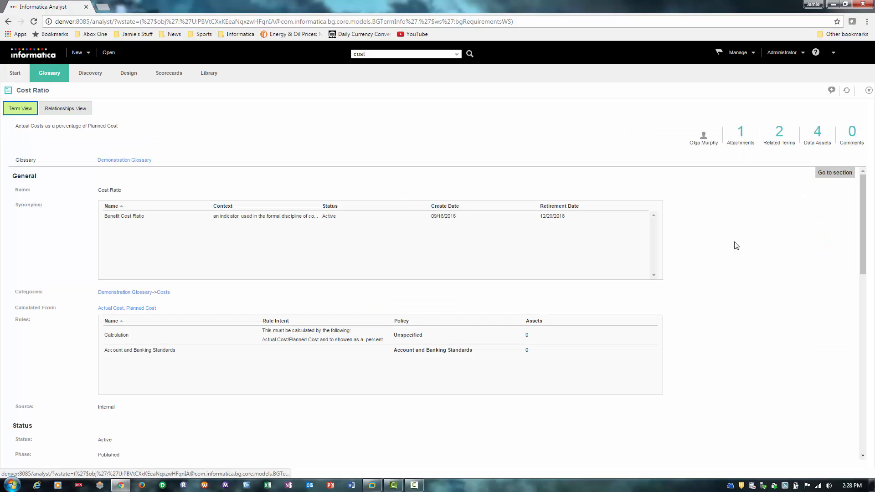
Open the first Cost Ratio data asset under Related Assets in Metadata Manager.
scroll(736, 247, "down", 8)
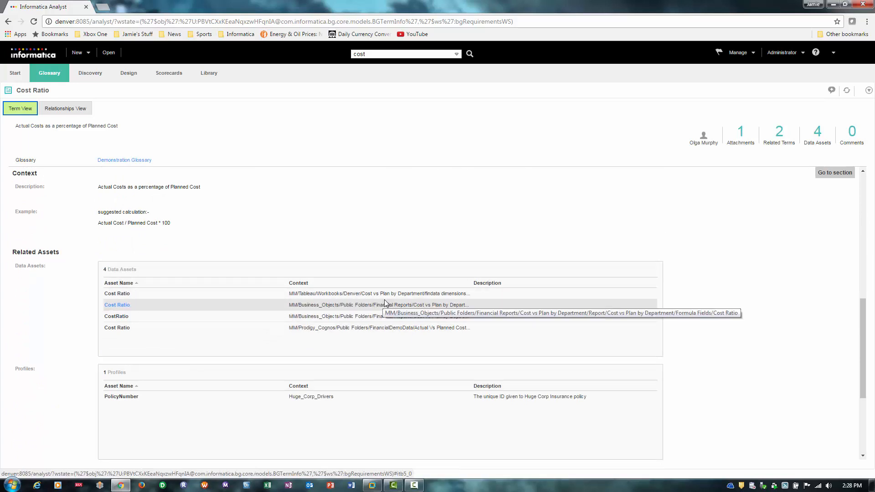
left_click(120, 296)
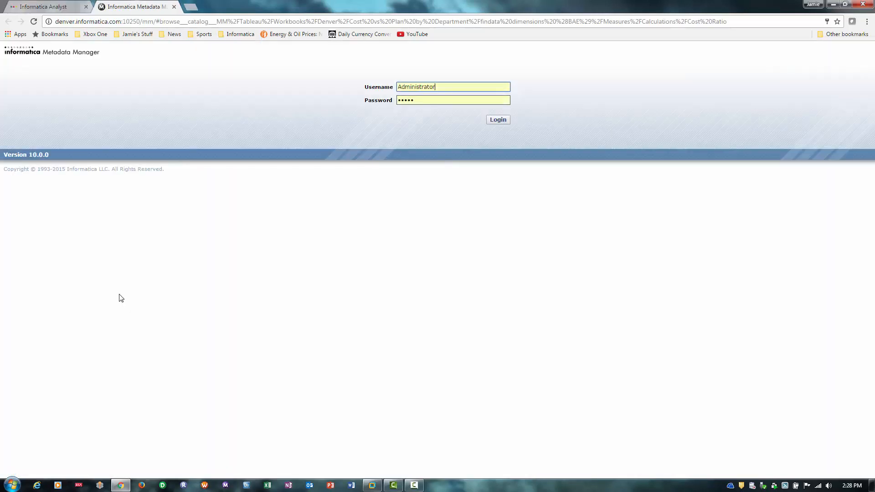
Log in to Metadata Manager and run lineage on the Cost Ratio catalog row.
left_click(499, 119)
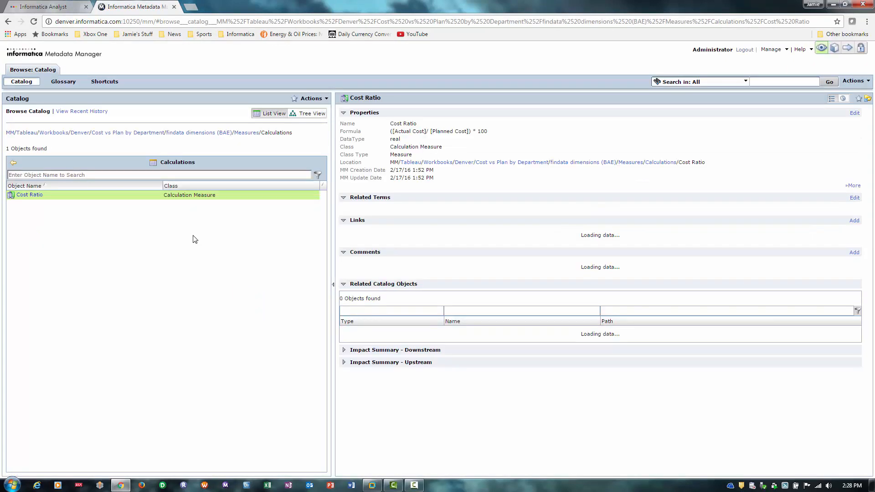
right_click(31, 200)
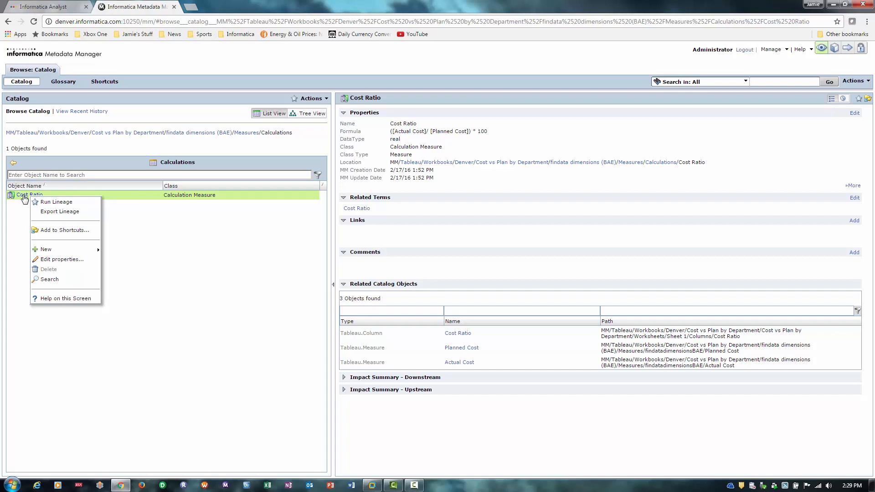
left_click(57, 202)
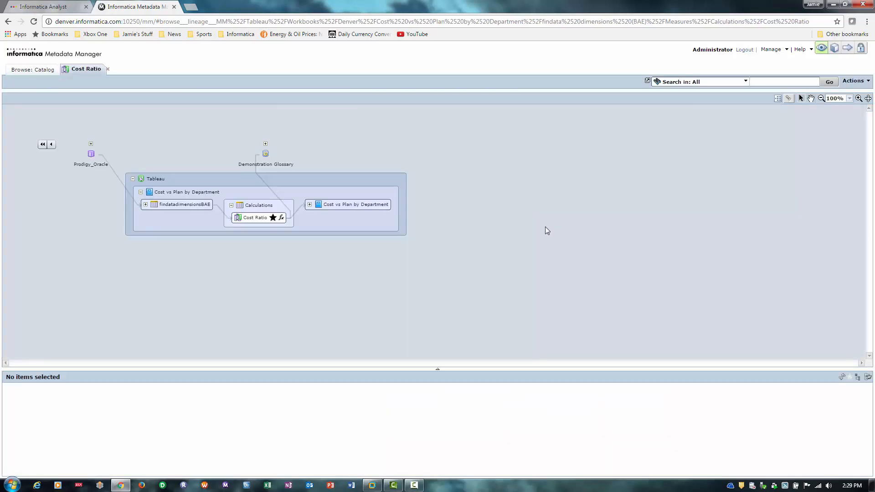
Expand lineage two levels upstream and open PowerCenter, m_Fin_Fact_Table_xml, Prodigy_Oracle, BAE and CLONE.
left_click(52, 145)
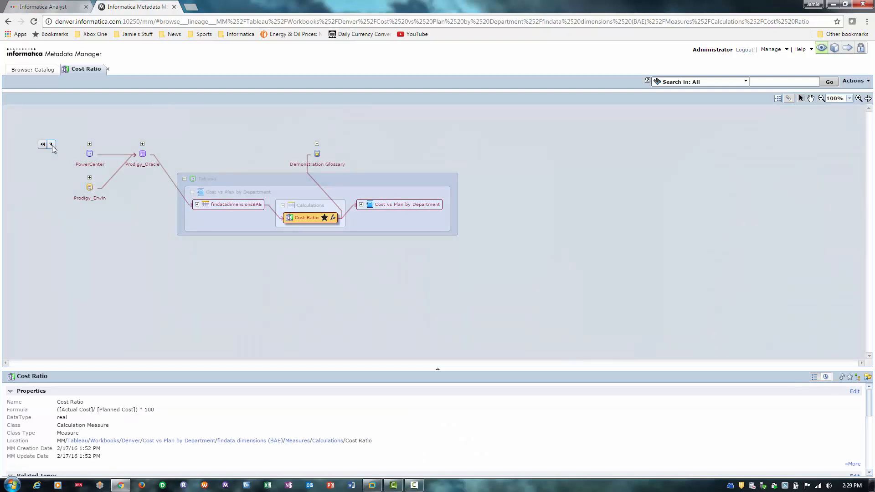
left_click(52, 144)
left_click(144, 144)
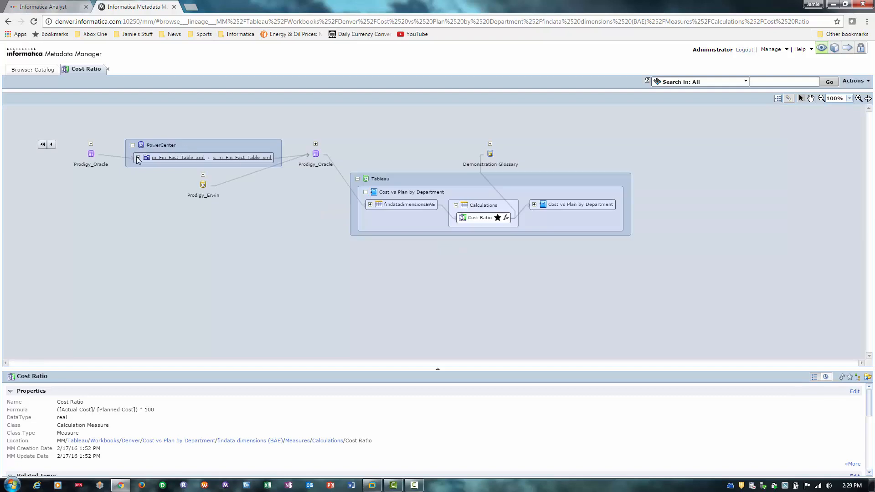
left_click(137, 158)
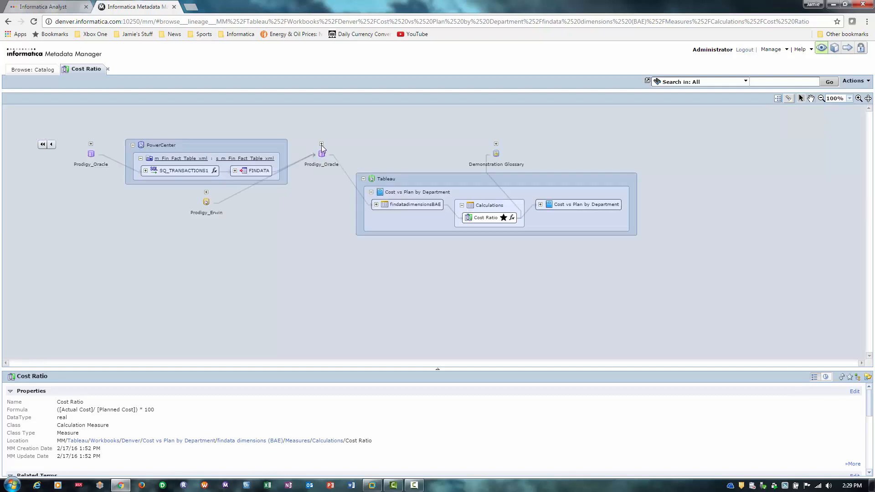
left_click(322, 144)
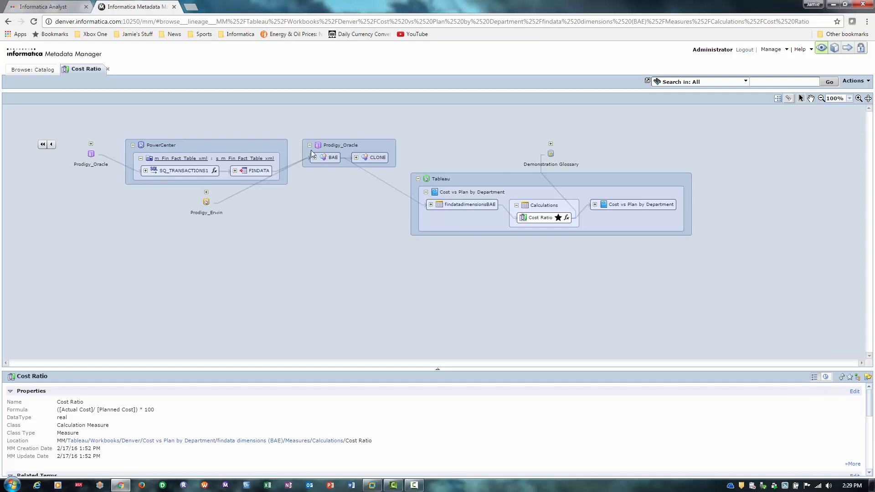
left_click(314, 158)
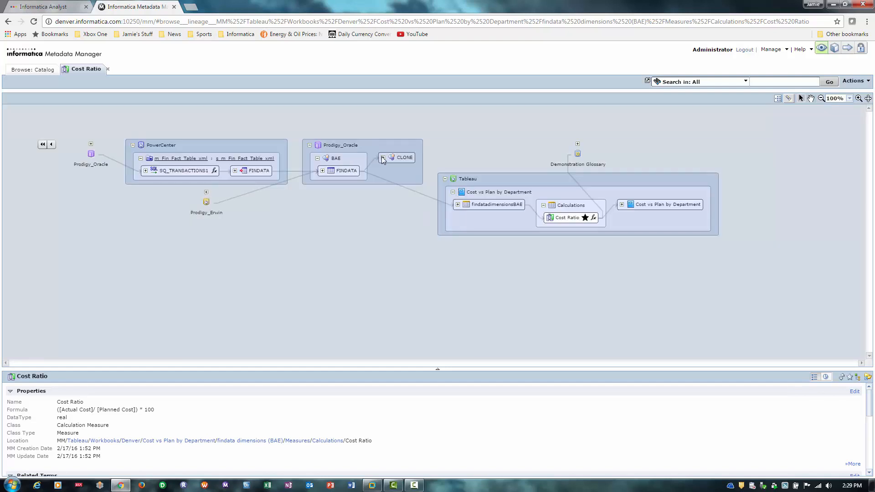
left_click(383, 158)
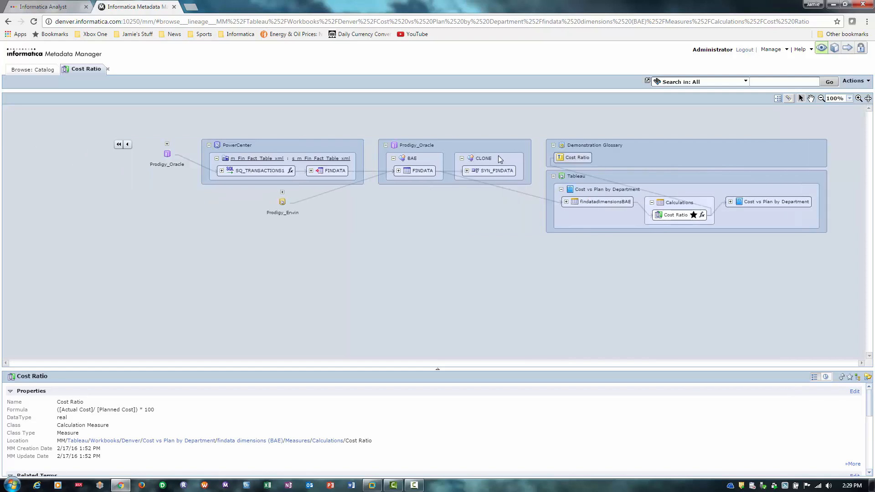
Select the glossary term Cost Ratio node to highlight its lineage path.
left_click(585, 159)
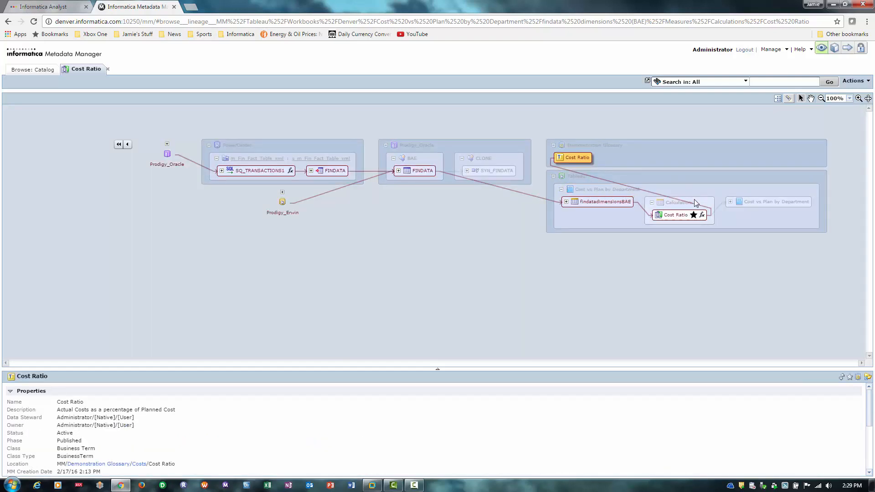
mouse_move(692, 222)
mouse_move(159, 168)
Review Cost Ratio's downstream and upstream impact summaries, then return to Informatica Analyst's Glossary.
left_click_drag(548, 369, 586, 227)
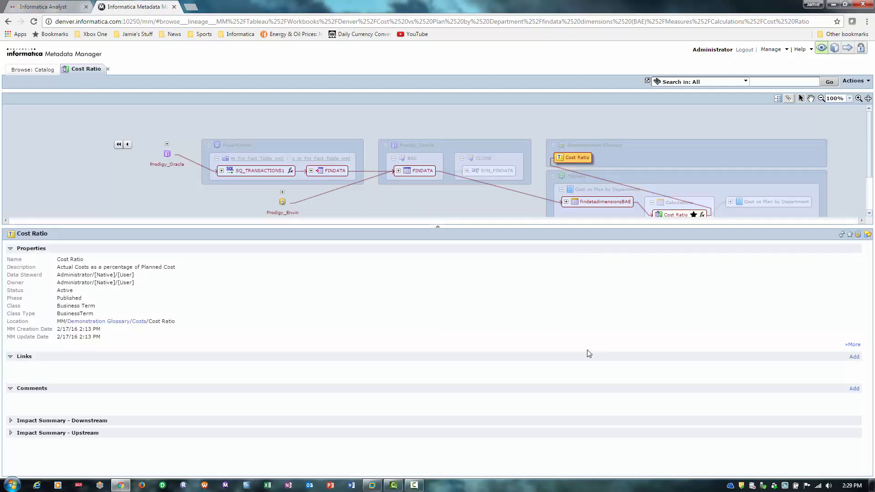
left_click(11, 421)
scroll(104, 399, "down", 1)
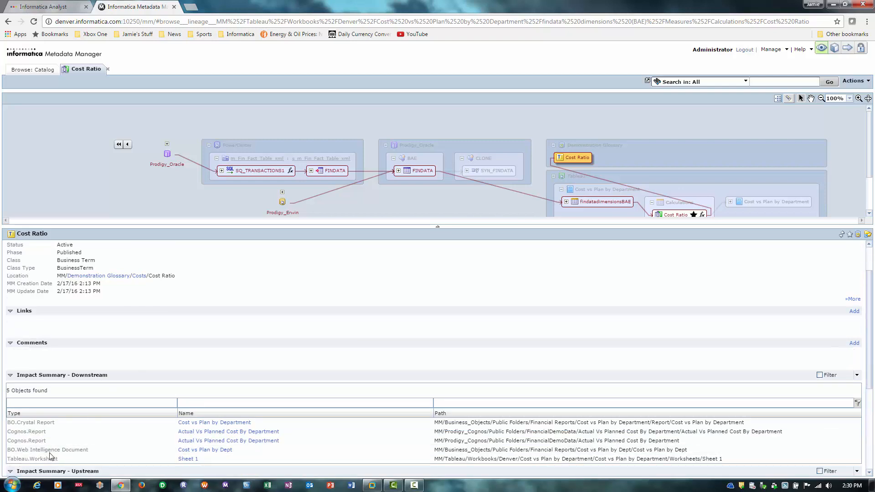
scroll(125, 410, "down", 2)
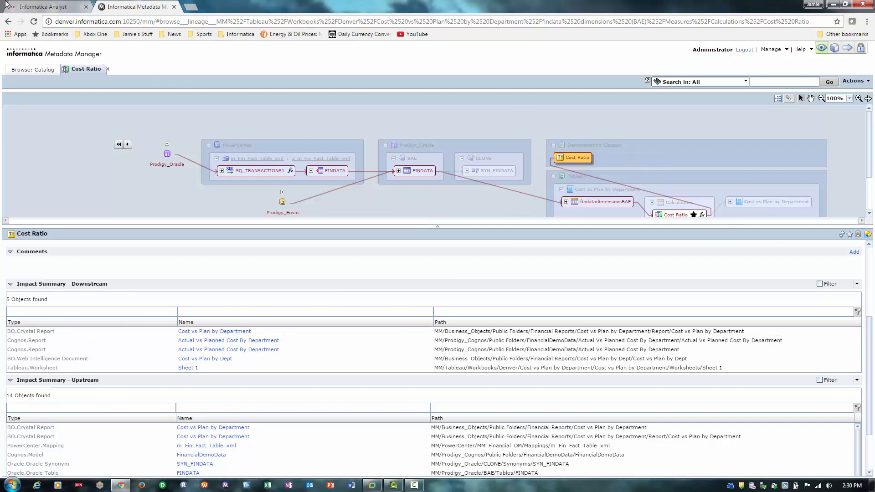
left_click(41, 7)
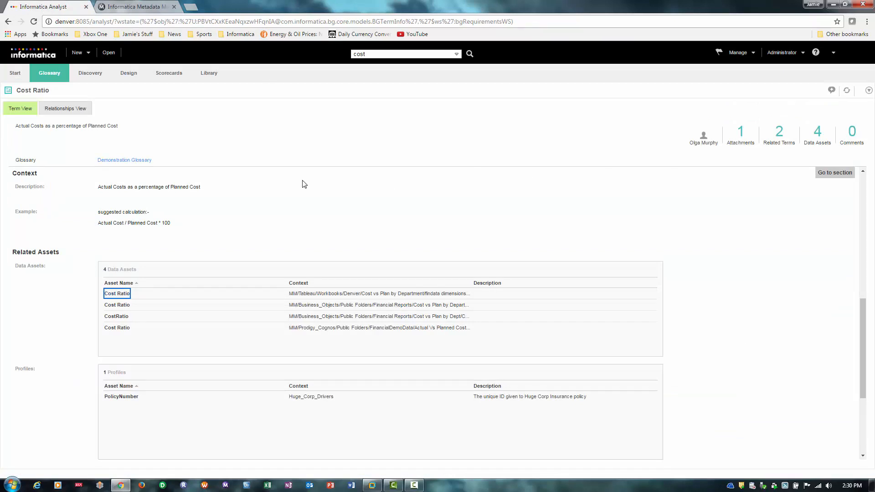
left_click(55, 81)
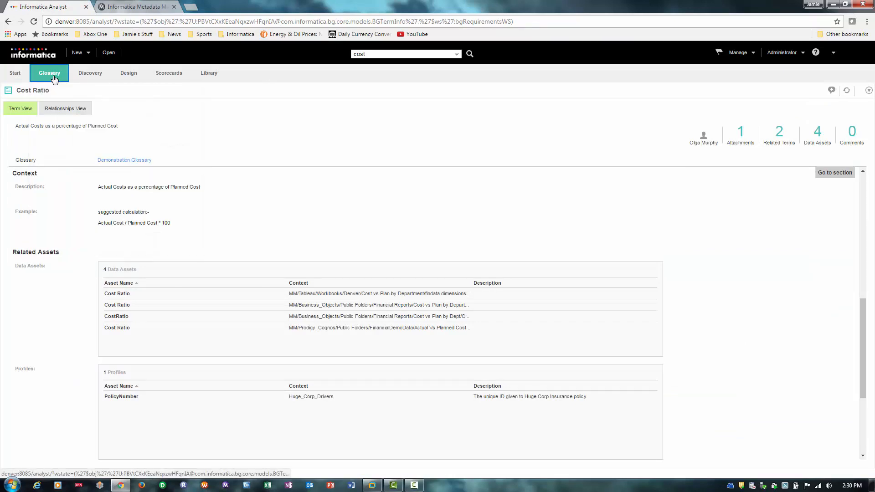